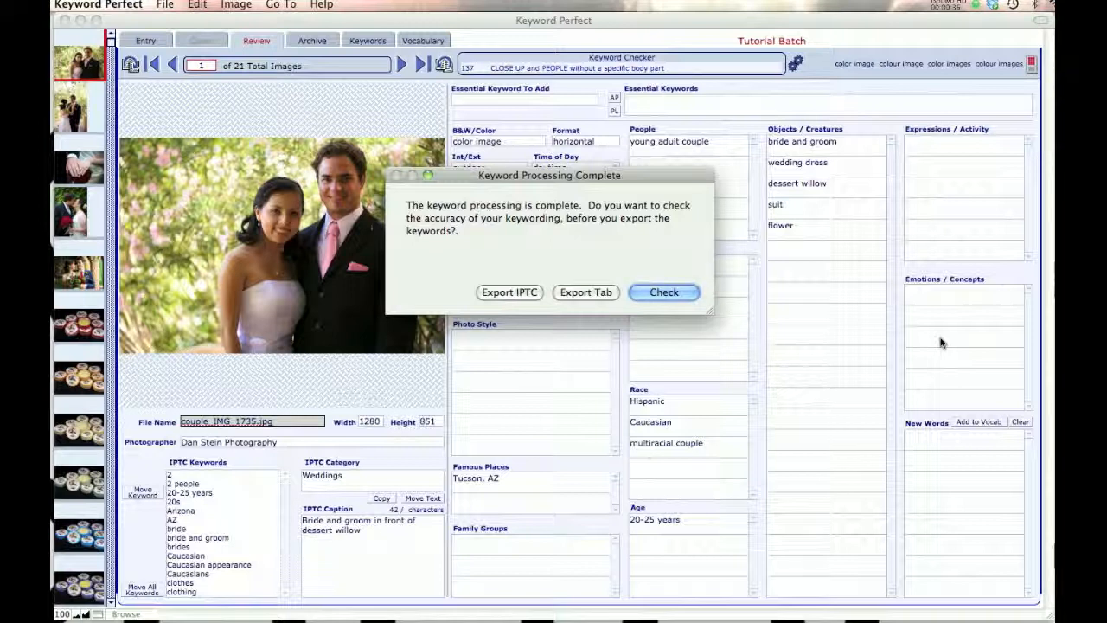
Start the keyword accuracy check and enter the People keyword "nobody" for the tin canister image IMG_9215.jpg
click(657, 292)
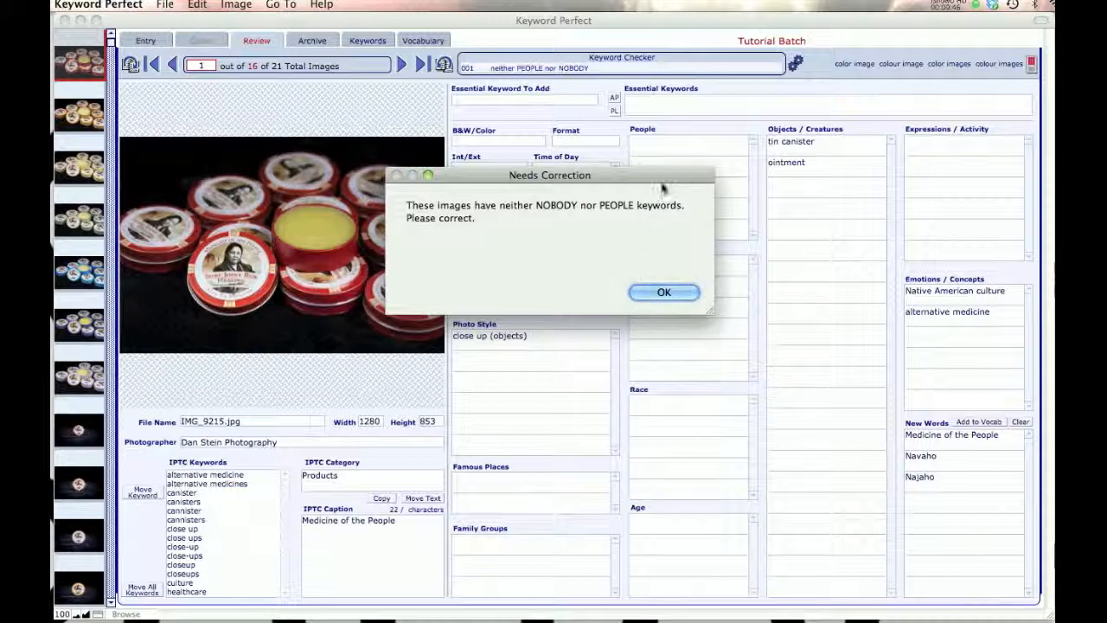
drag(652, 178, 689, 199)
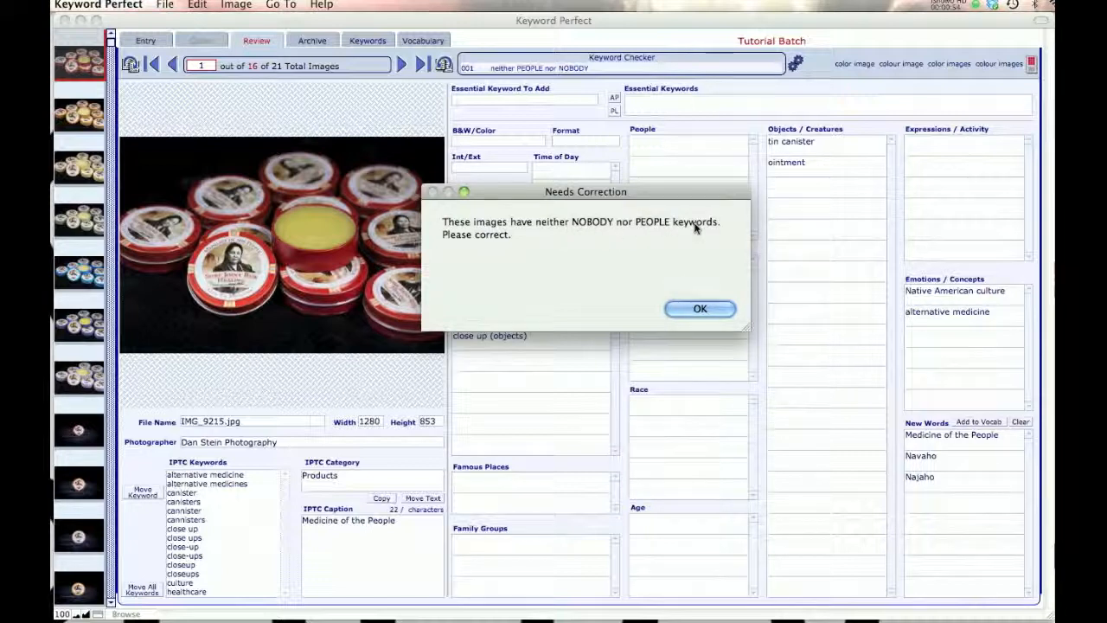
click(698, 309)
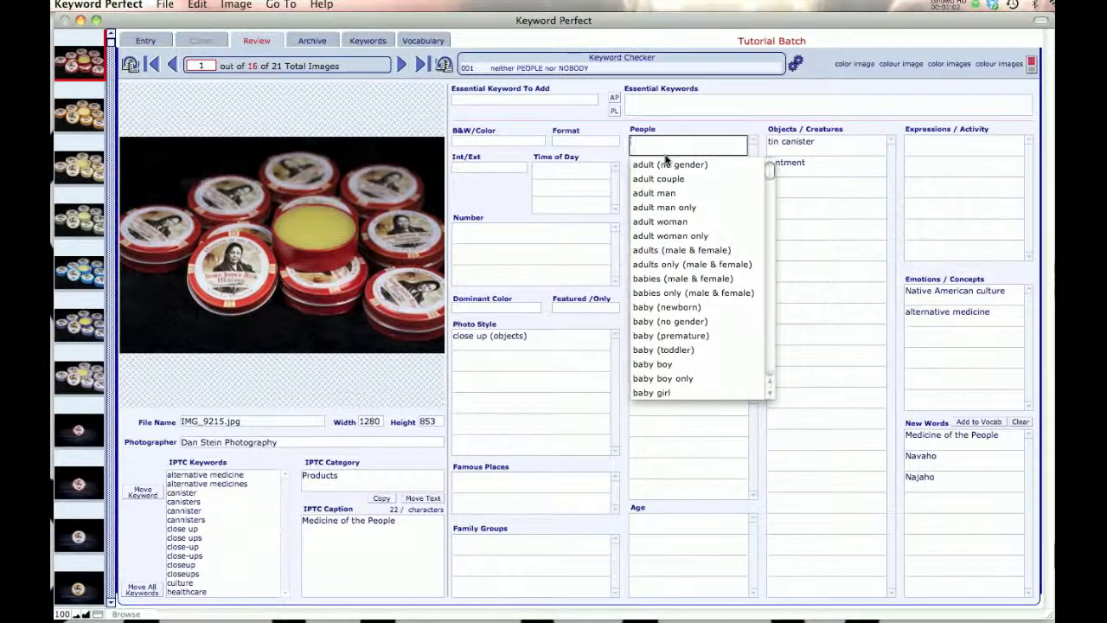
text(nobody)
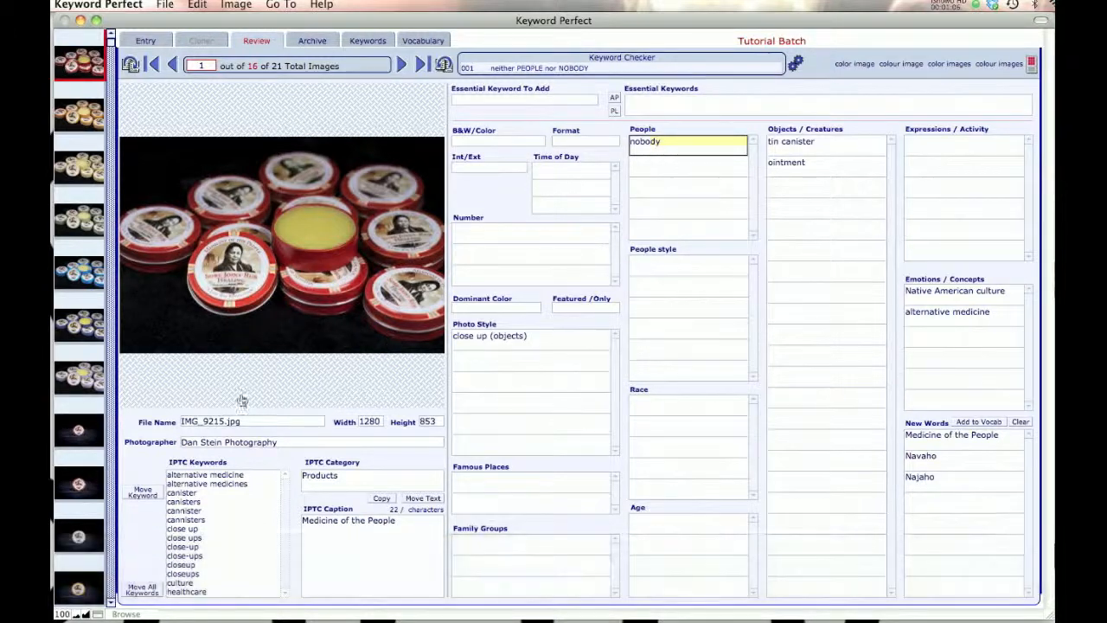
Check the thumbnails of the flagged product images, and apply the People keyword "nobody" to all of them
click(109, 560)
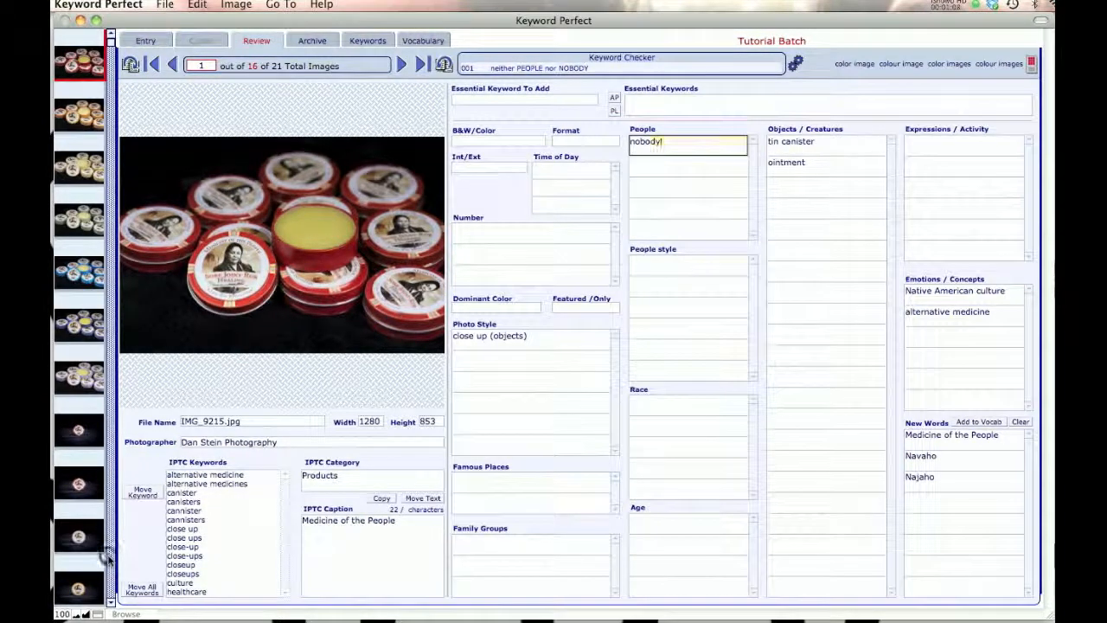
click(109, 561)
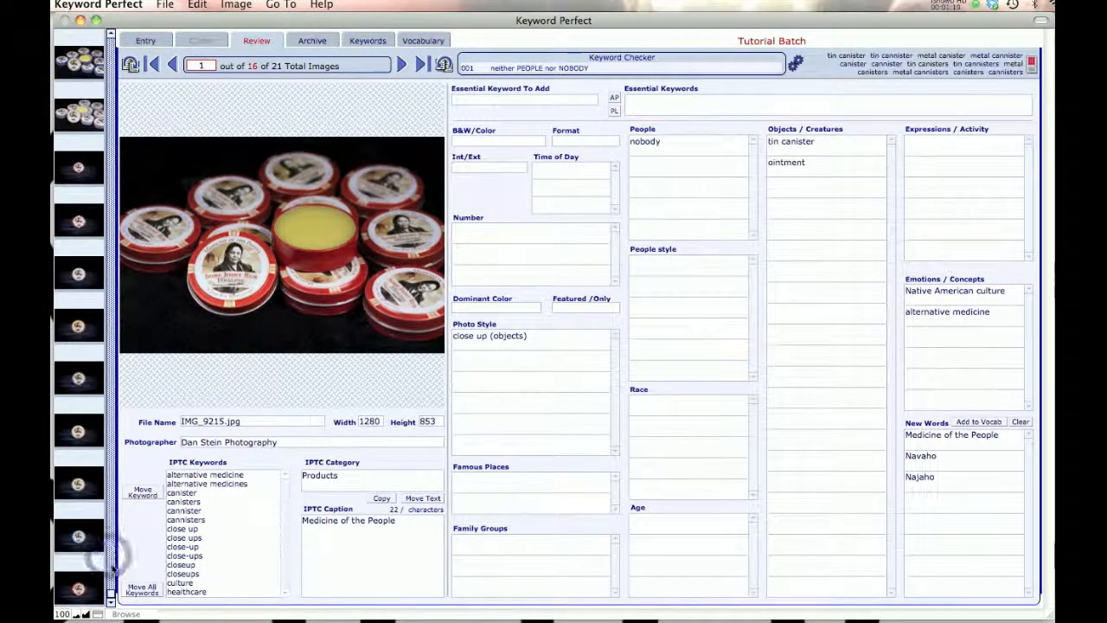
click(111, 57)
click(111, 53)
click(110, 54)
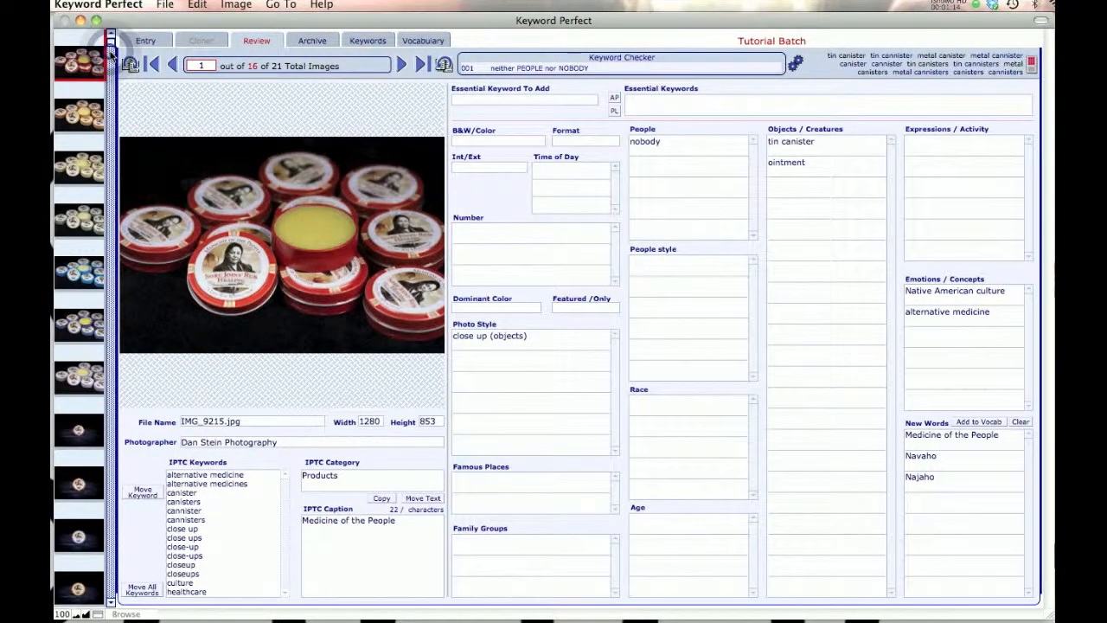
click(669, 147)
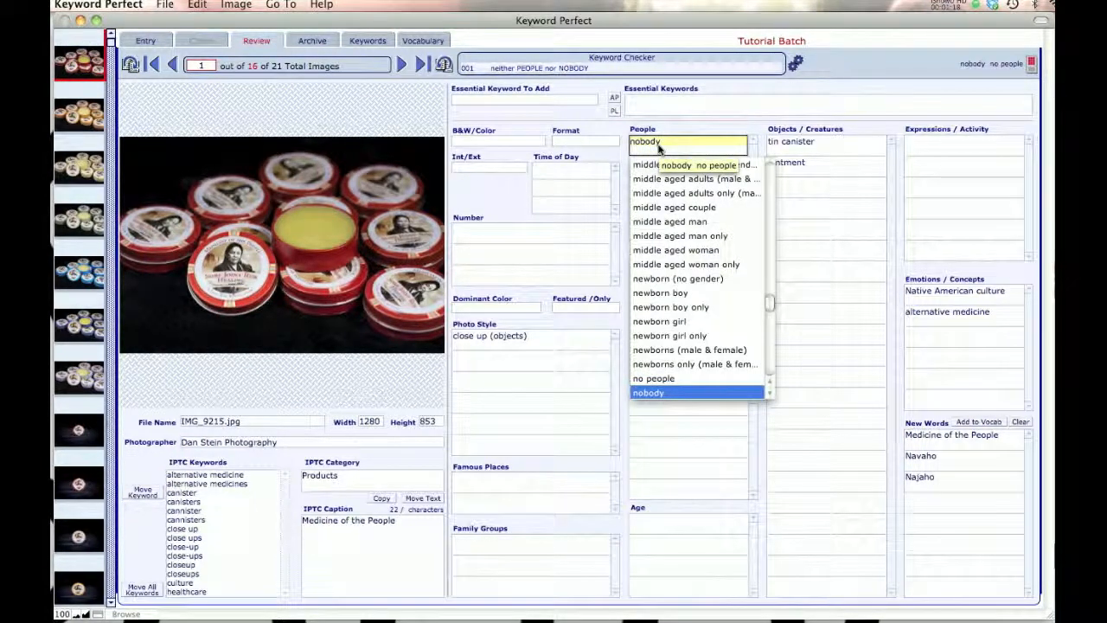
key(super+i)
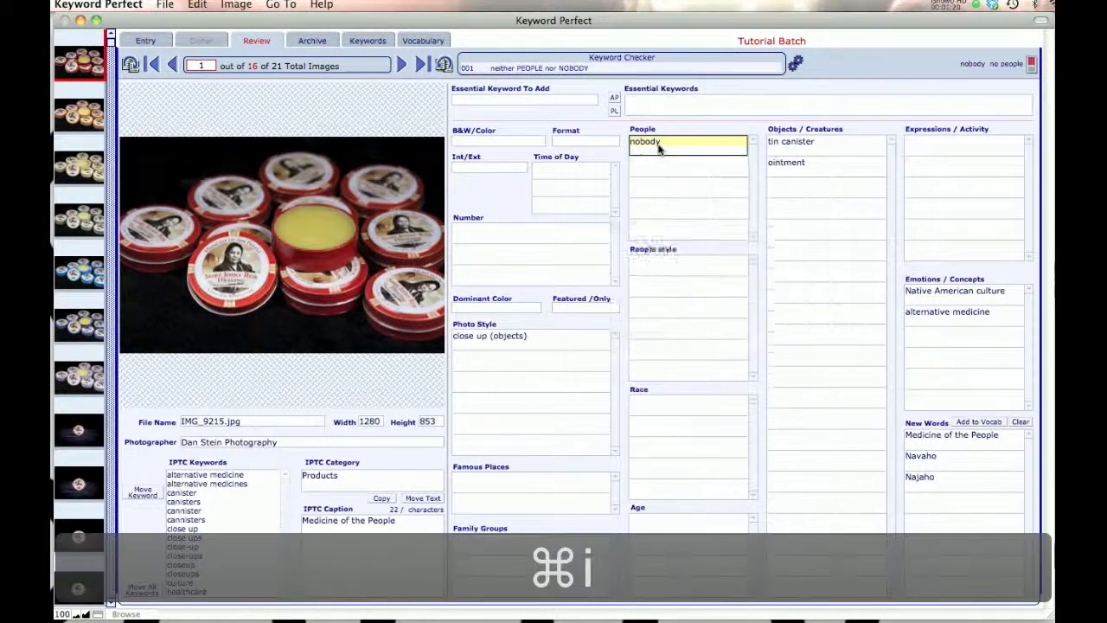
click(622, 309)
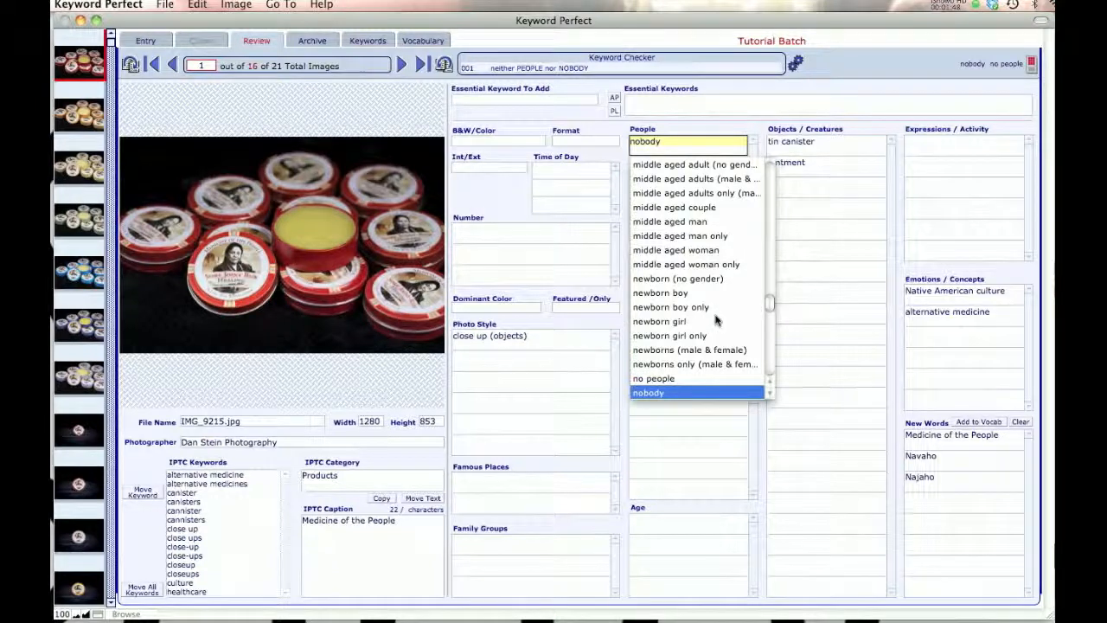
Continue the keyword check and add the Race keyword "Caucasian" to couple_IMG_2882.jpg
click(796, 63)
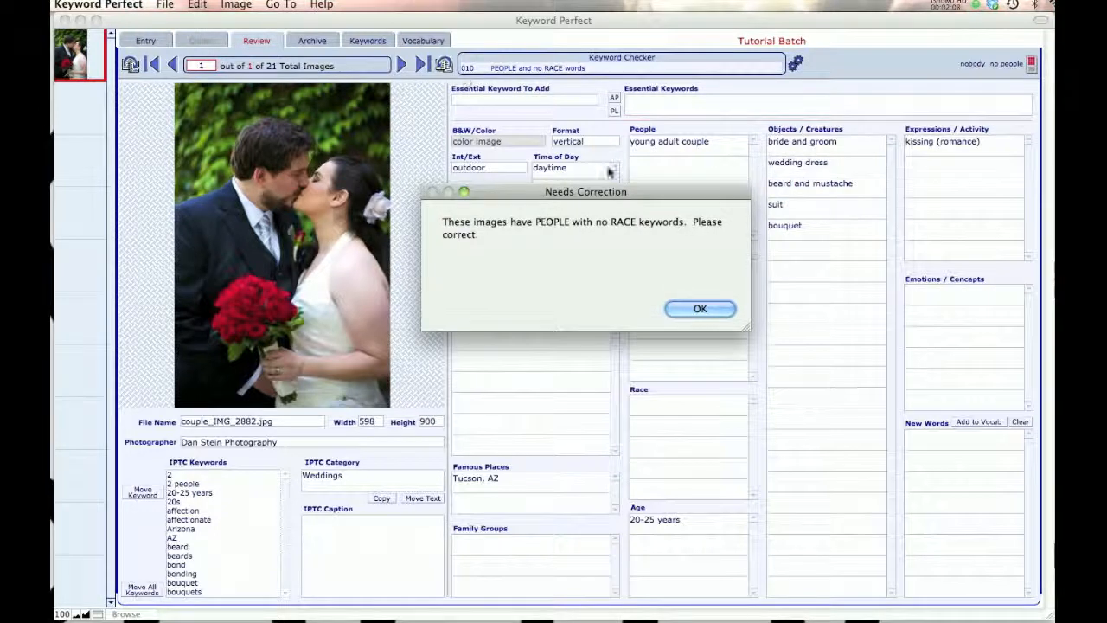
click(697, 307)
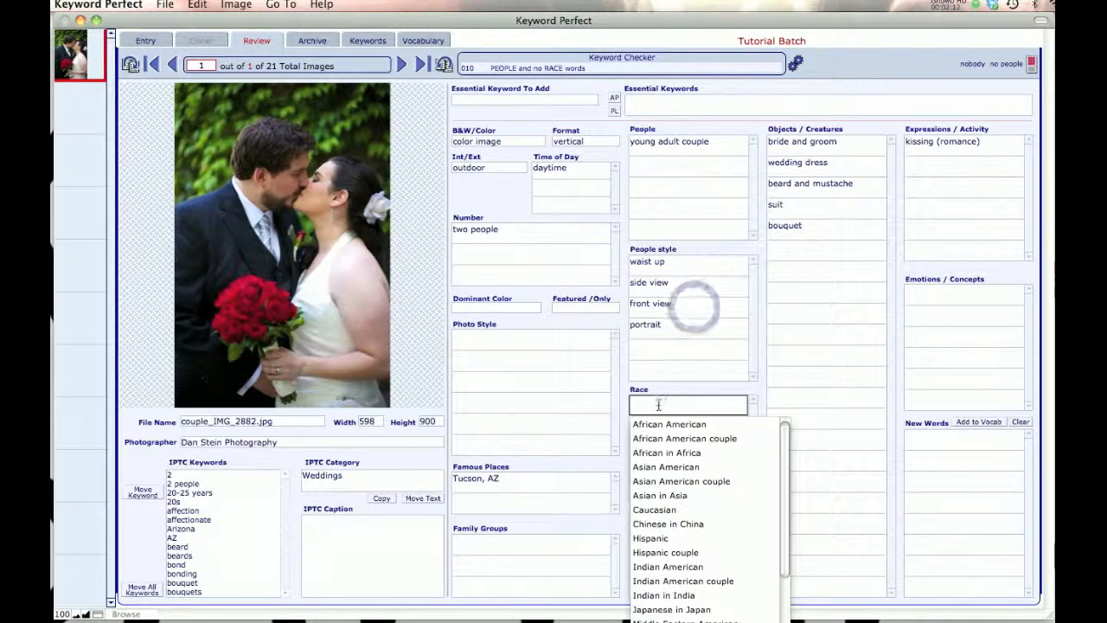
text(caucasian)
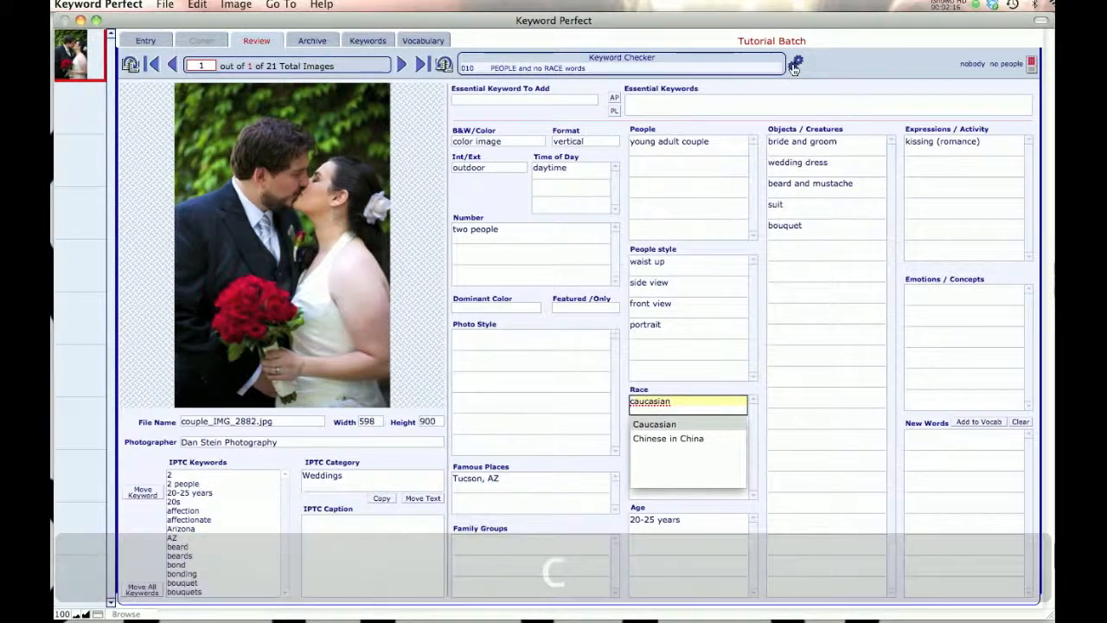
Continue the keyword check and add the Race keyword "multiracial couple" to couple_IMG_1754.jpg
click(792, 66)
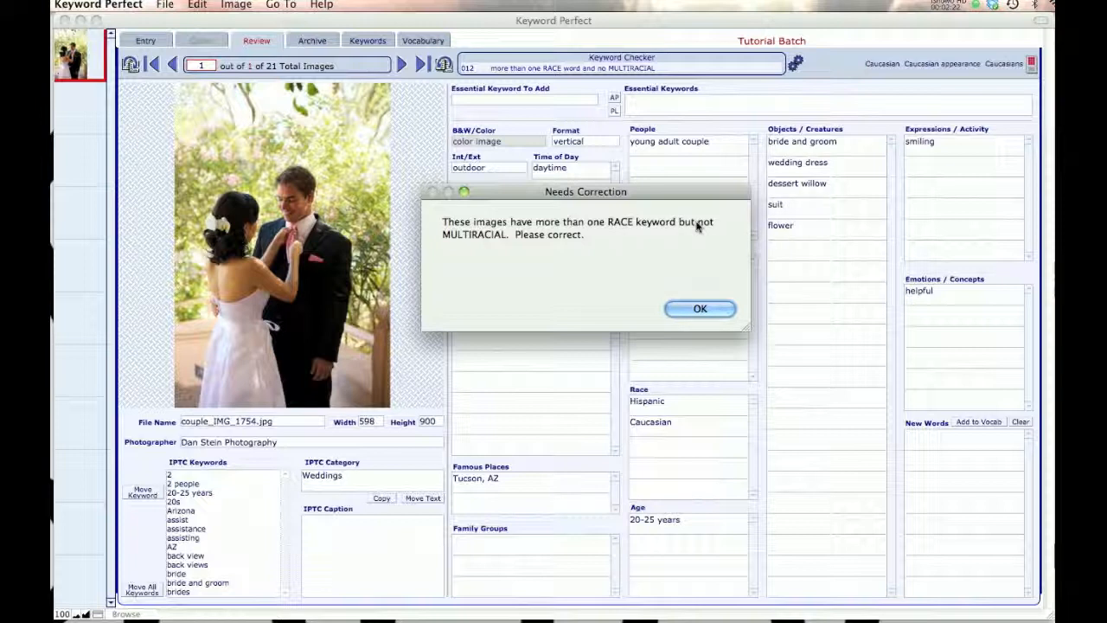
click(696, 310)
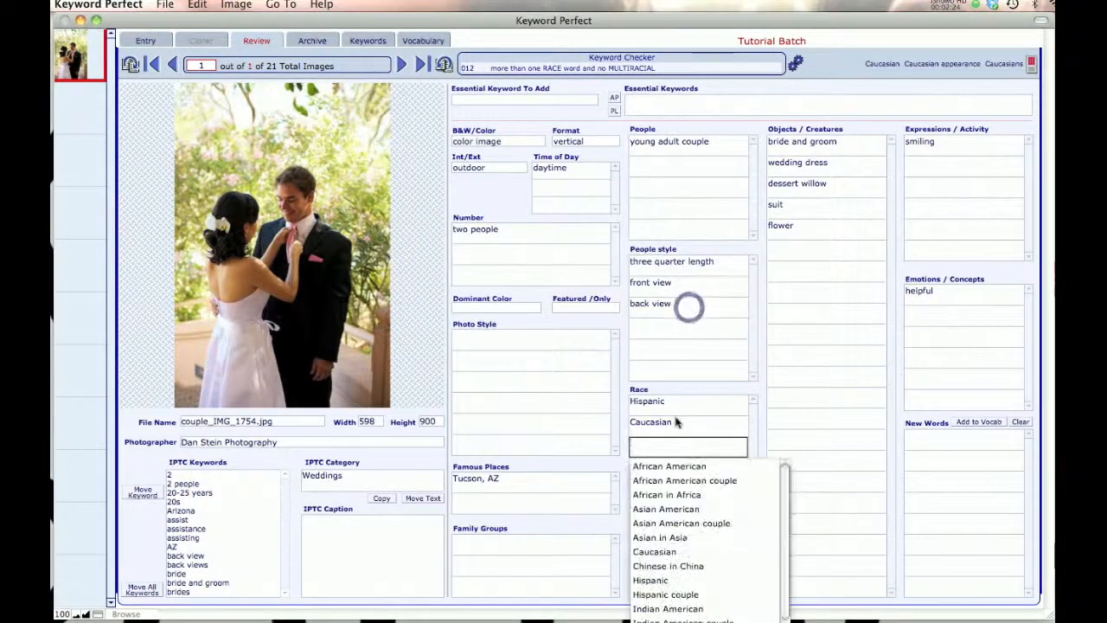
text(multiracial)
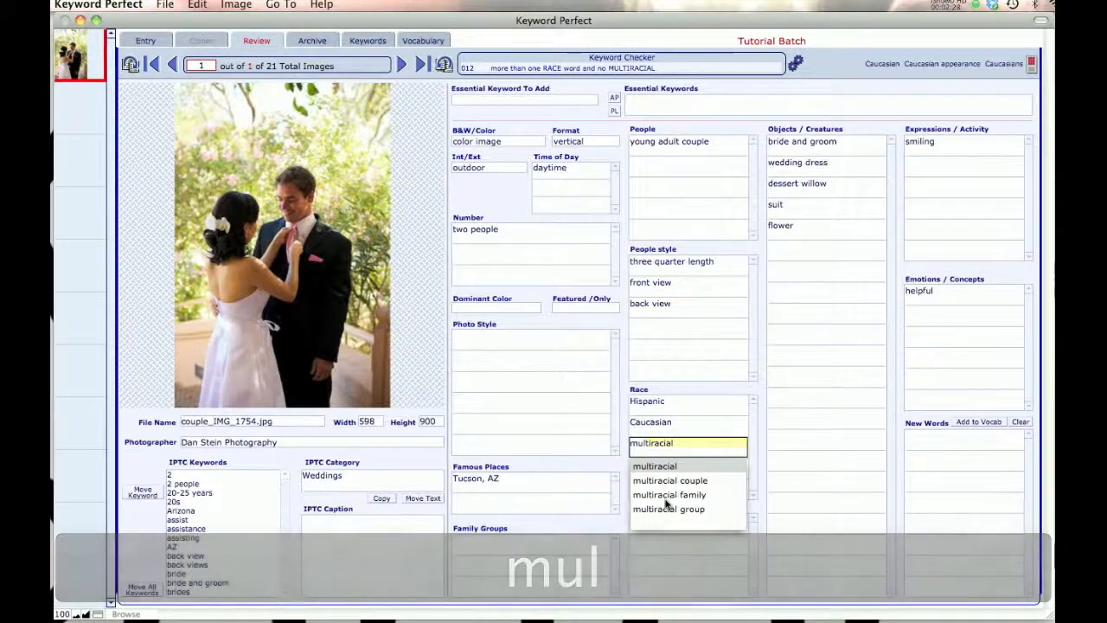
click(657, 472)
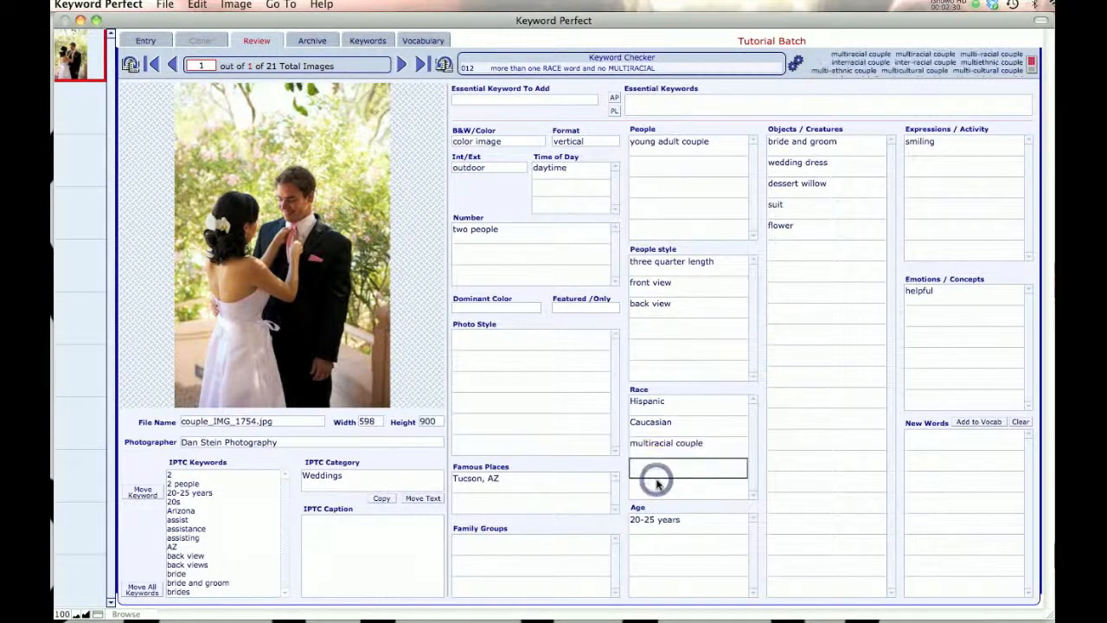
Continue the keyword check and add the People style keyword "front view" to couple_IMG_6221.jpg
click(794, 63)
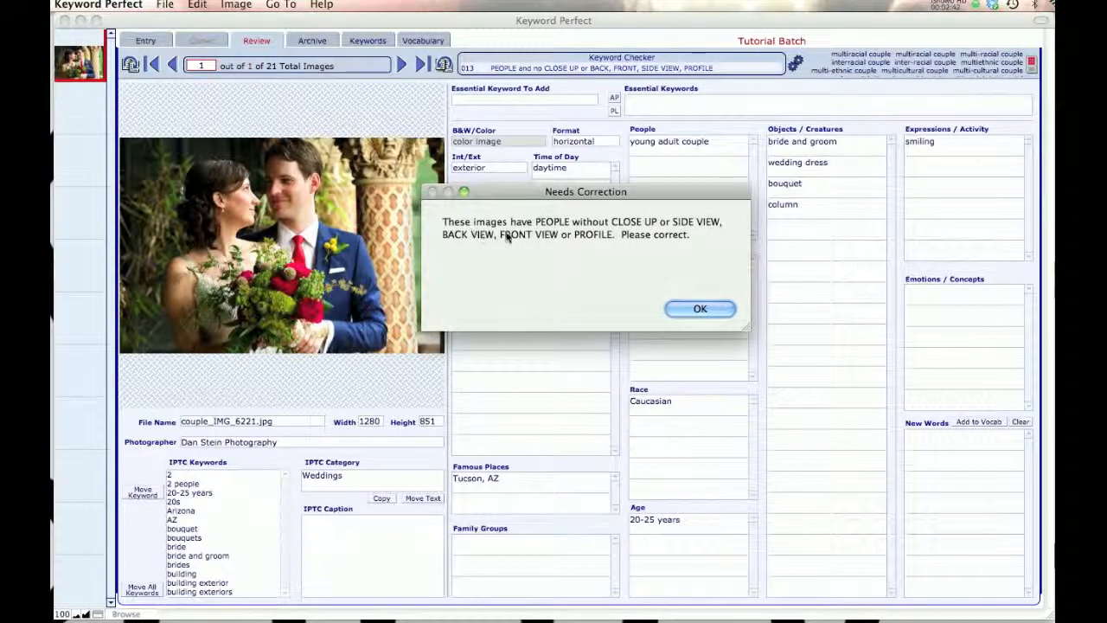
click(699, 311)
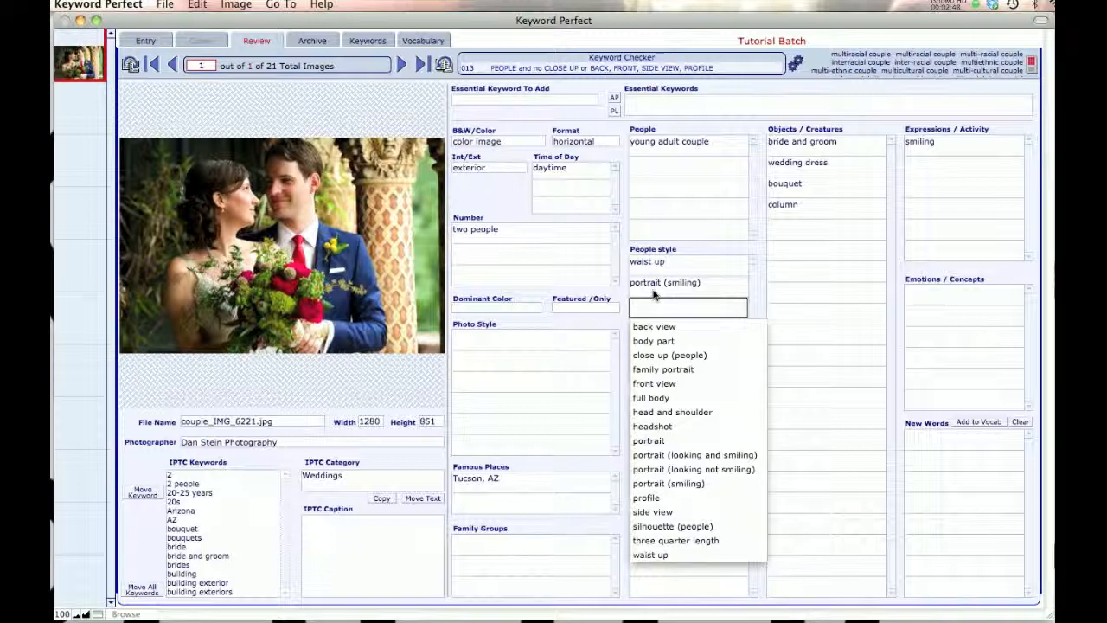
mouse_move(653, 296)
text(front view)
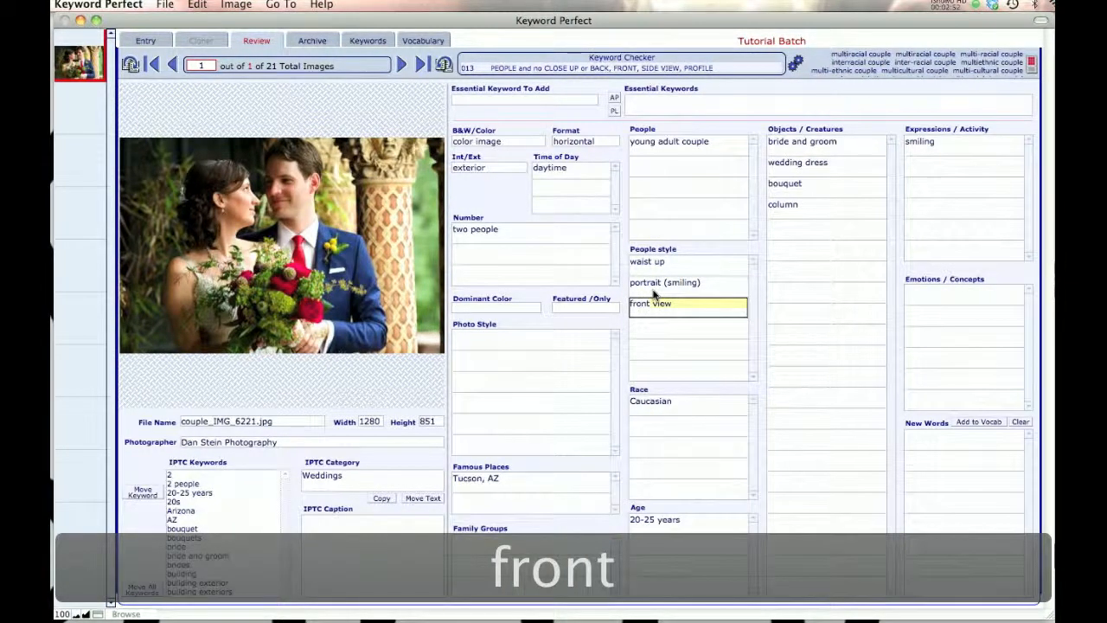
Advance the keyword check to the EXTERIOR rule and review the Int/Ext keyword of couple_IMG_6221.jpg
click(795, 66)
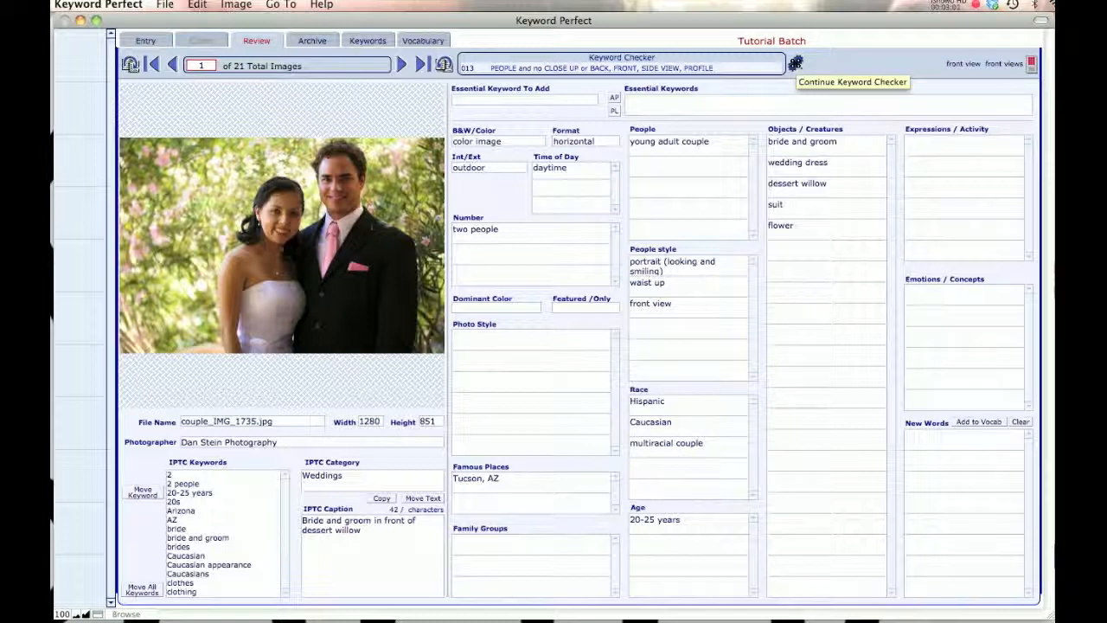
click(795, 64)
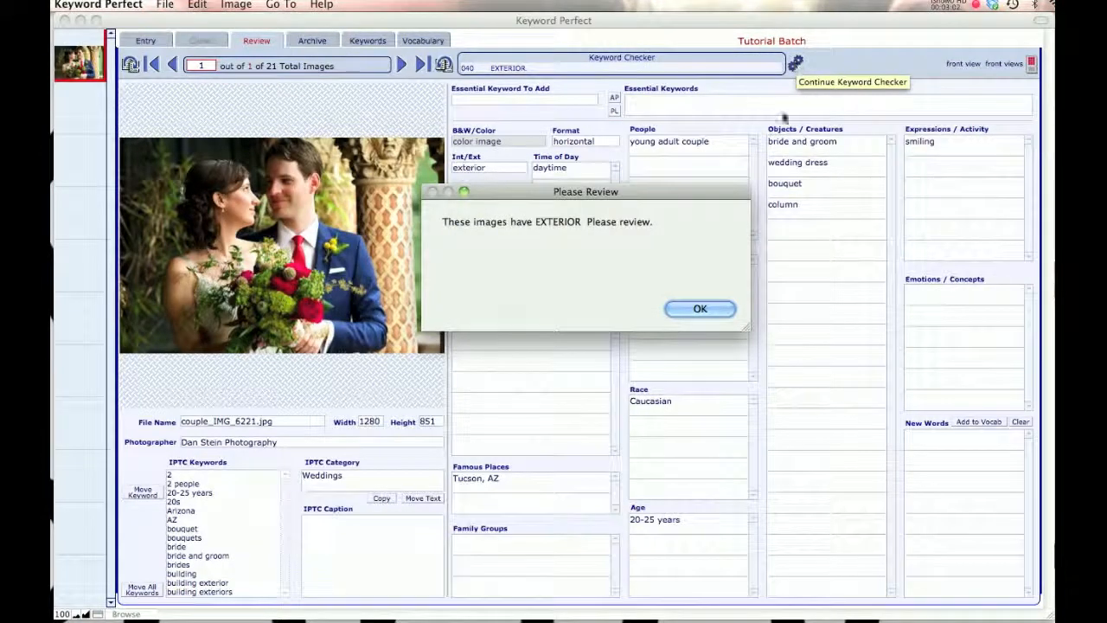
click(699, 310)
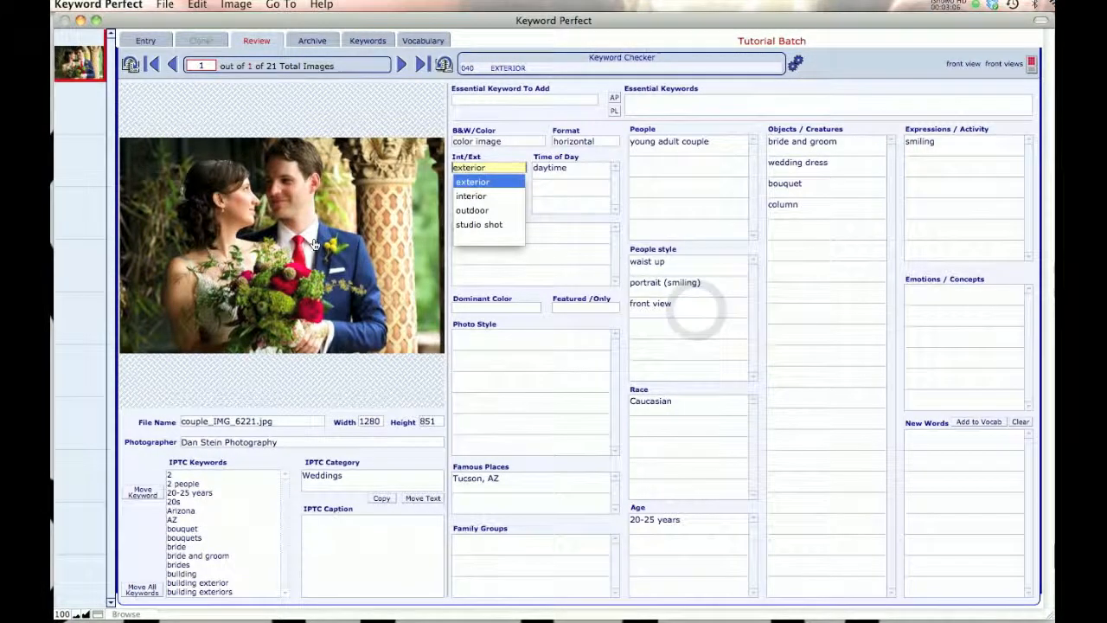
Accept the exterior keyword, and continue the check through the OUTDOORS but not EXTERIOR and DAYTIME not BLUE SKY reviews
click(794, 66)
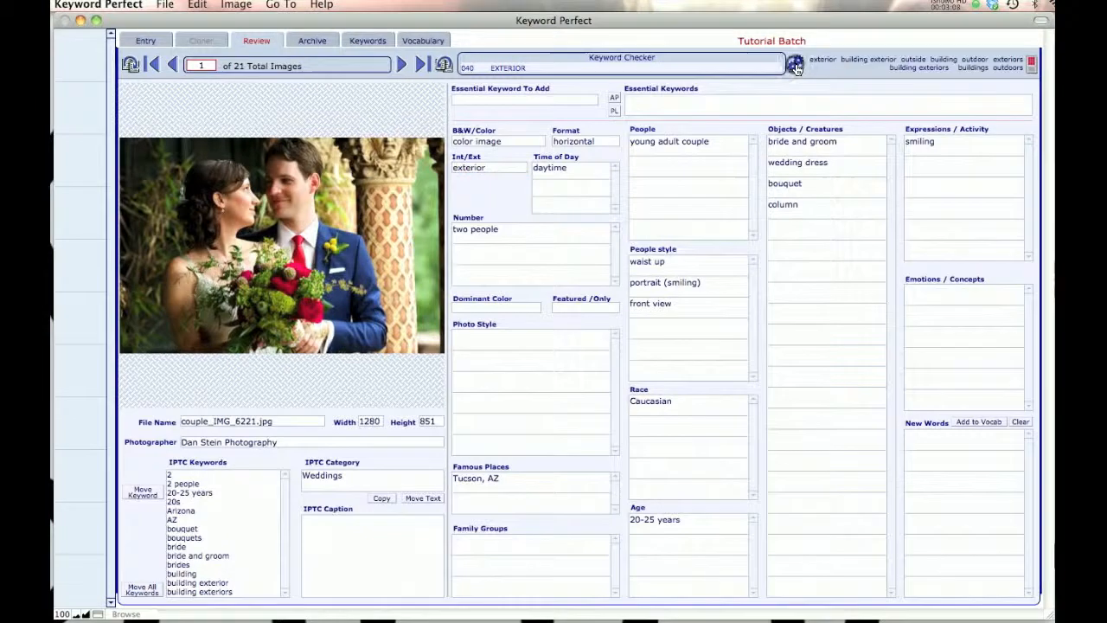
click(795, 66)
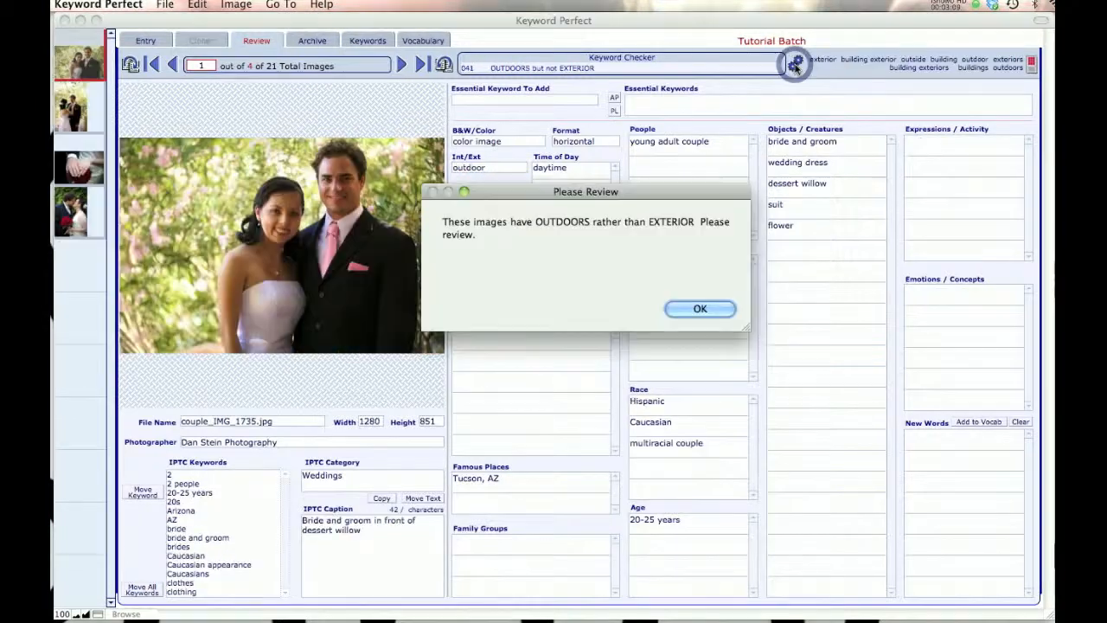
click(707, 316)
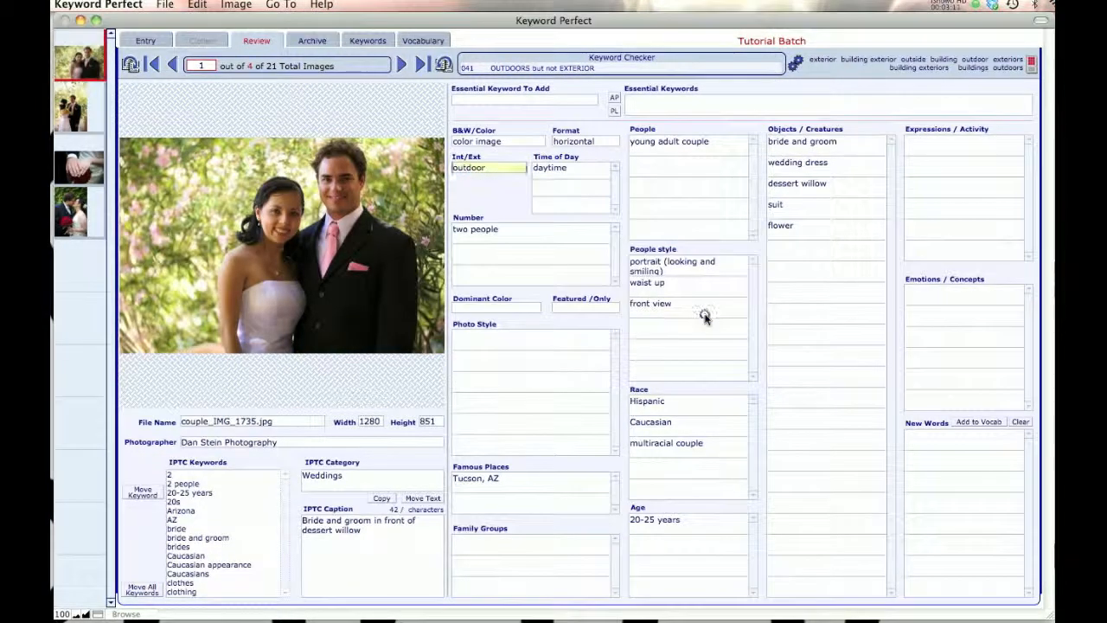
click(795, 65)
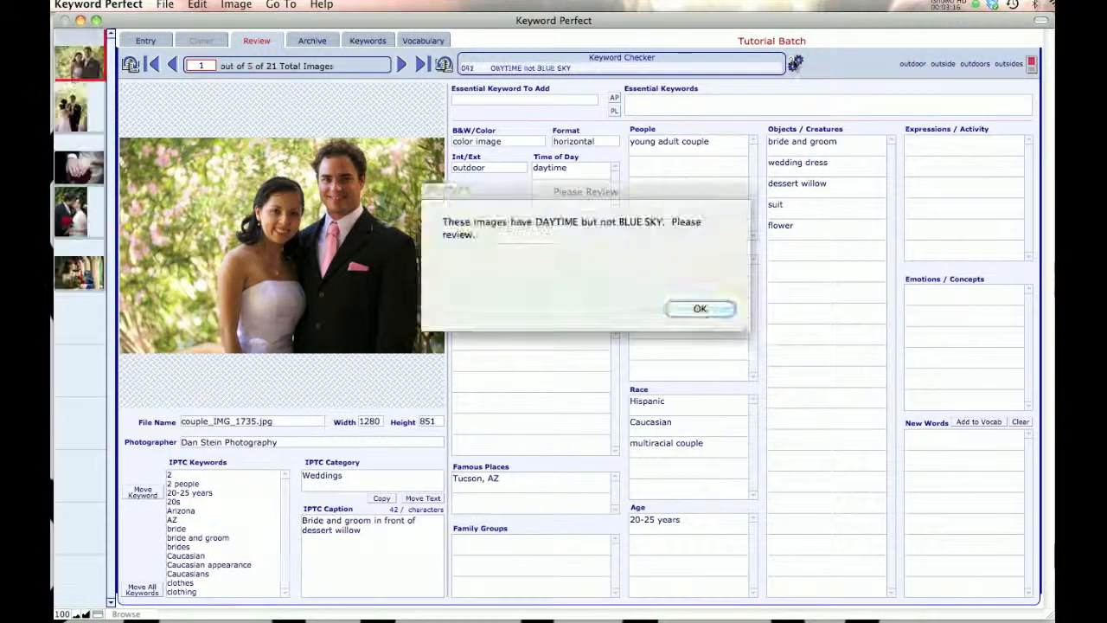
click(700, 310)
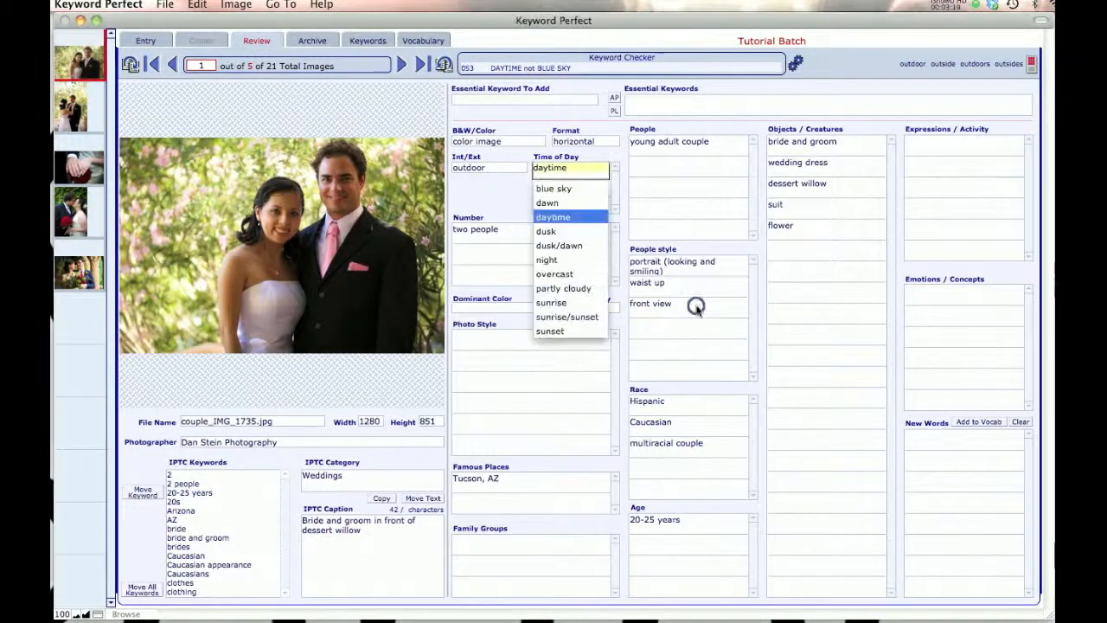
Advance the keyword check to the CLOSE UP rule, review the flagged product images and open the image commands
click(796, 68)
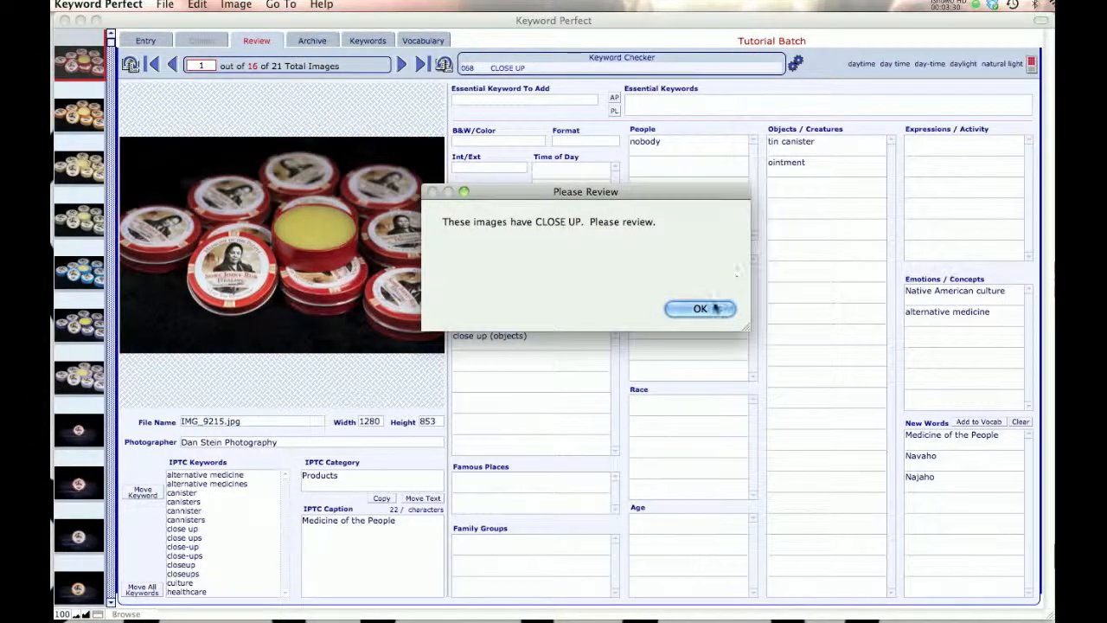
click(714, 309)
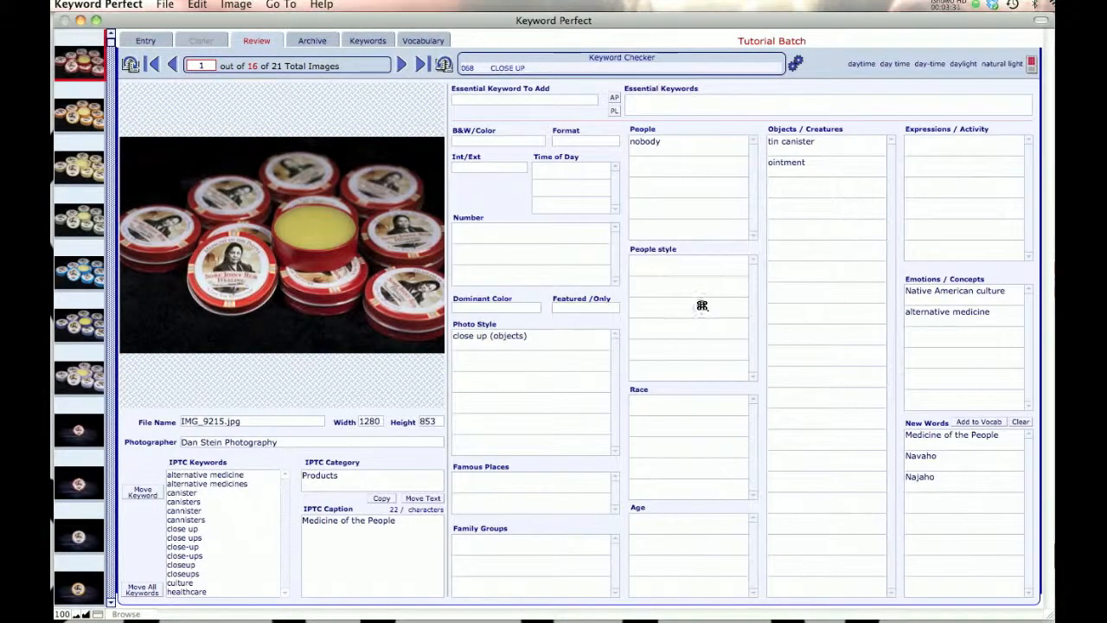
click(112, 527)
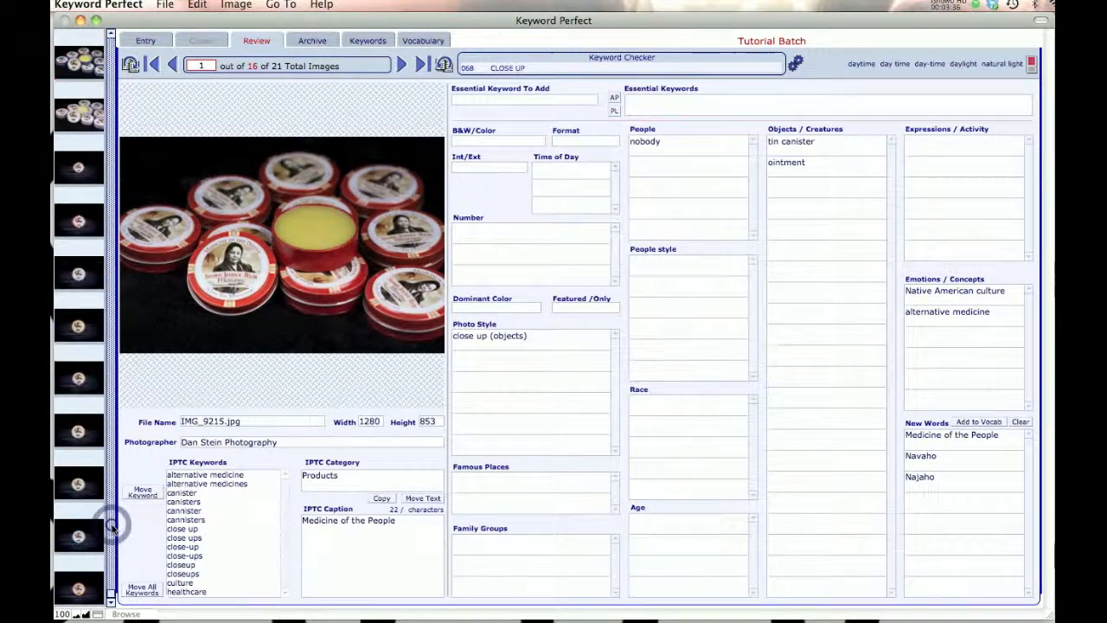
click(236, 5)
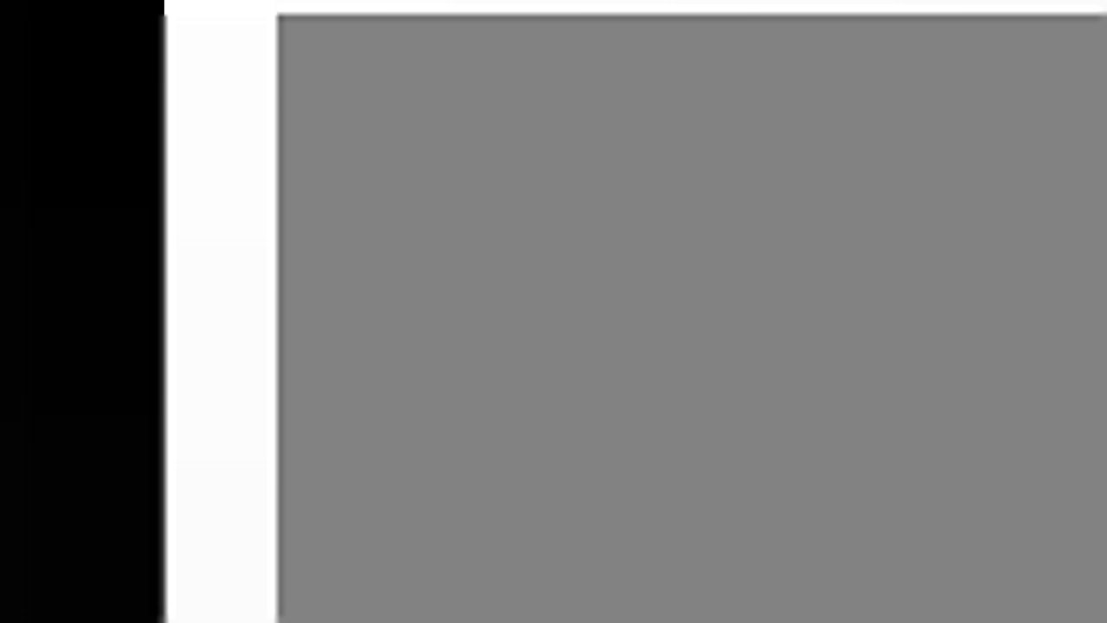